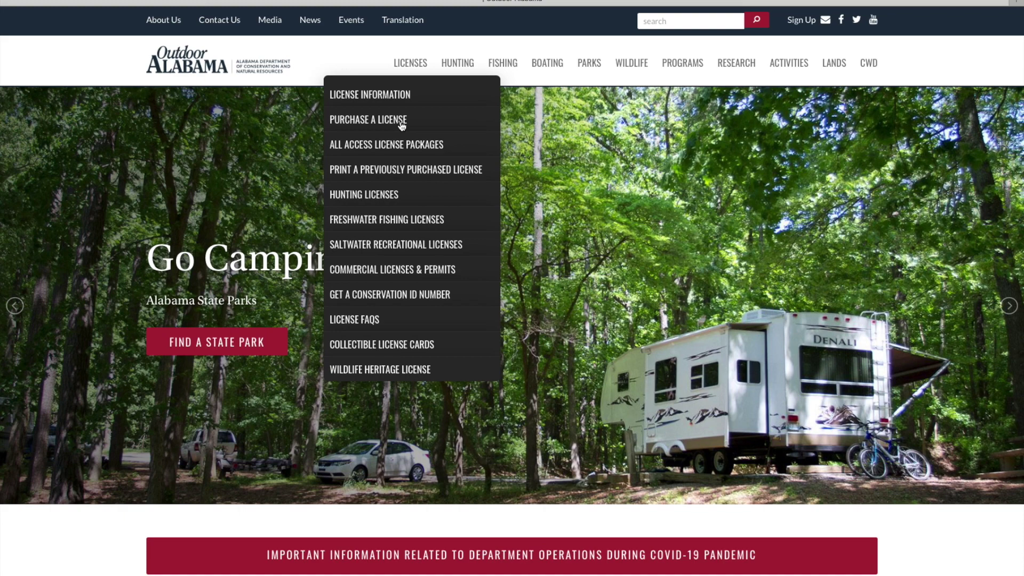
# Step: Open the page for purchasing an Alabama hunting or fishing license
pyautogui.click(401, 124)
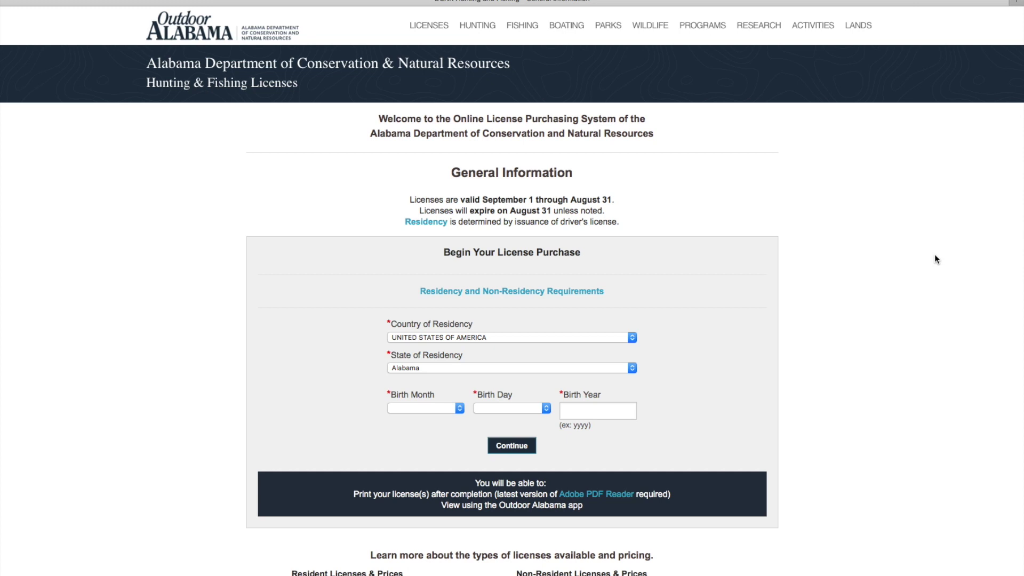
pyautogui.scroll(-3, 934, 258)
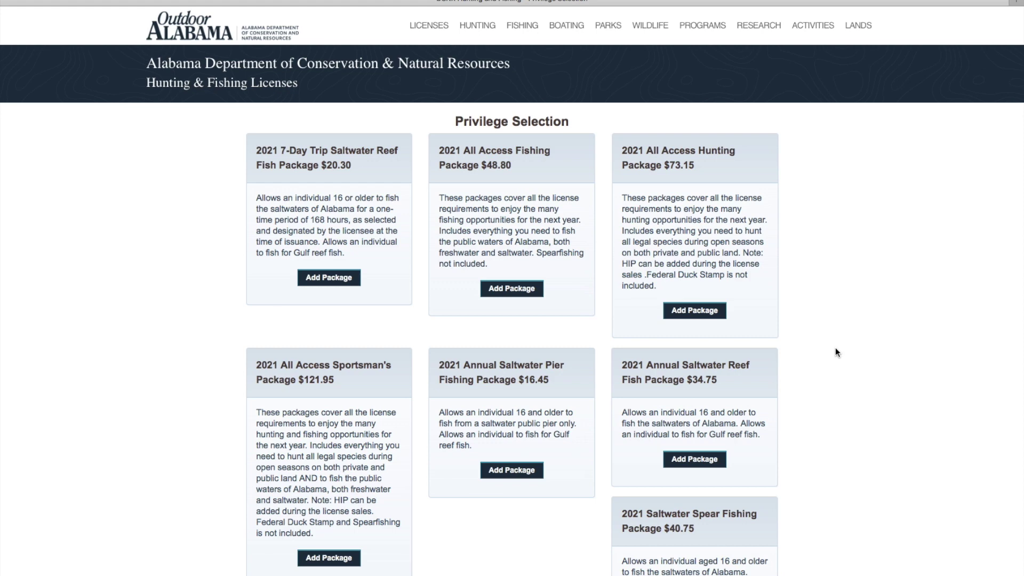
# Step: Add the annual Res Freshwater Fishing license from the 2021 Freshwater privileges to the cart and continue the purchase
pyautogui.scroll(-7, 836, 352)
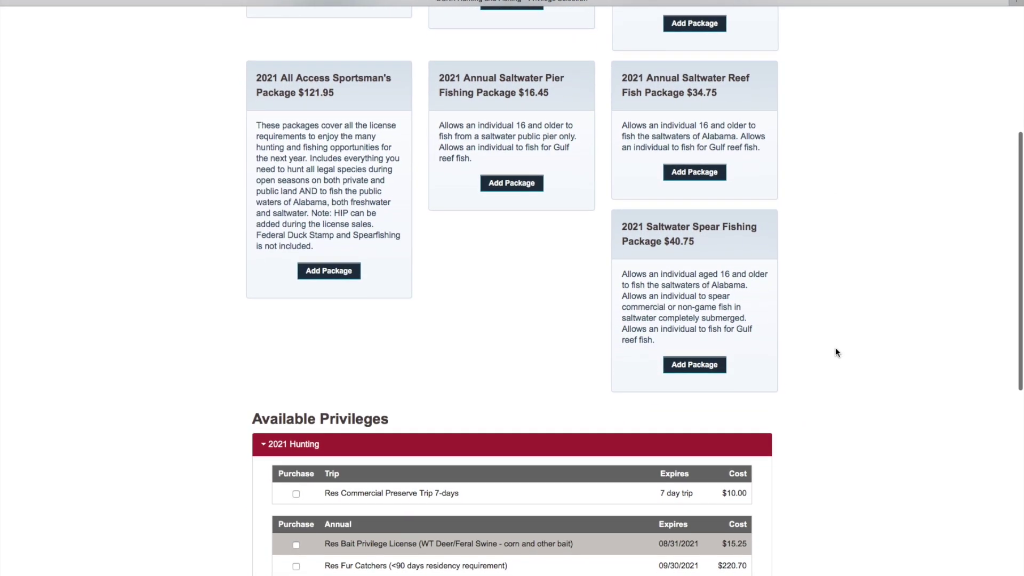
pyautogui.scroll(-5, 826, 363)
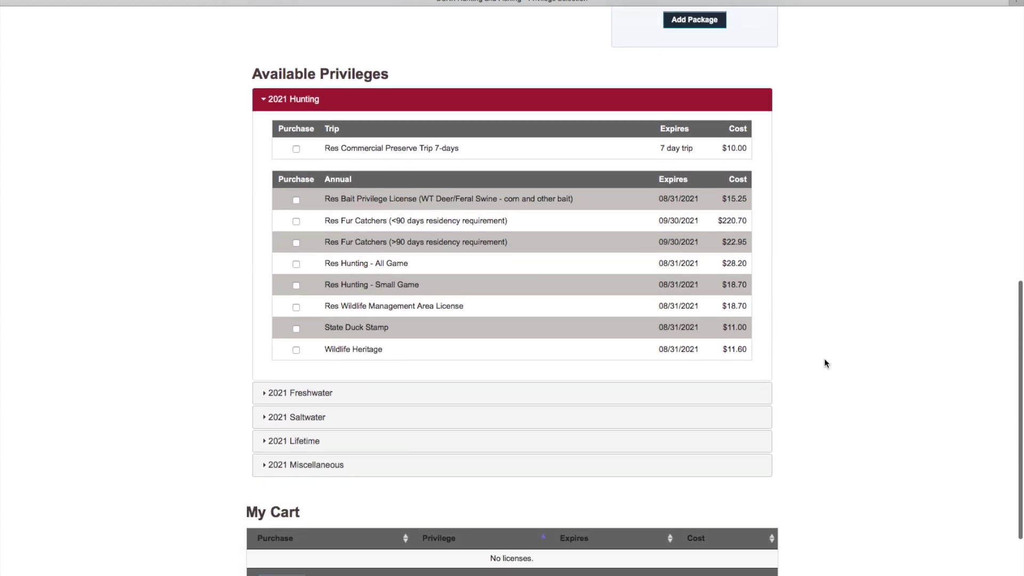
pyautogui.scroll(-2, 826, 364)
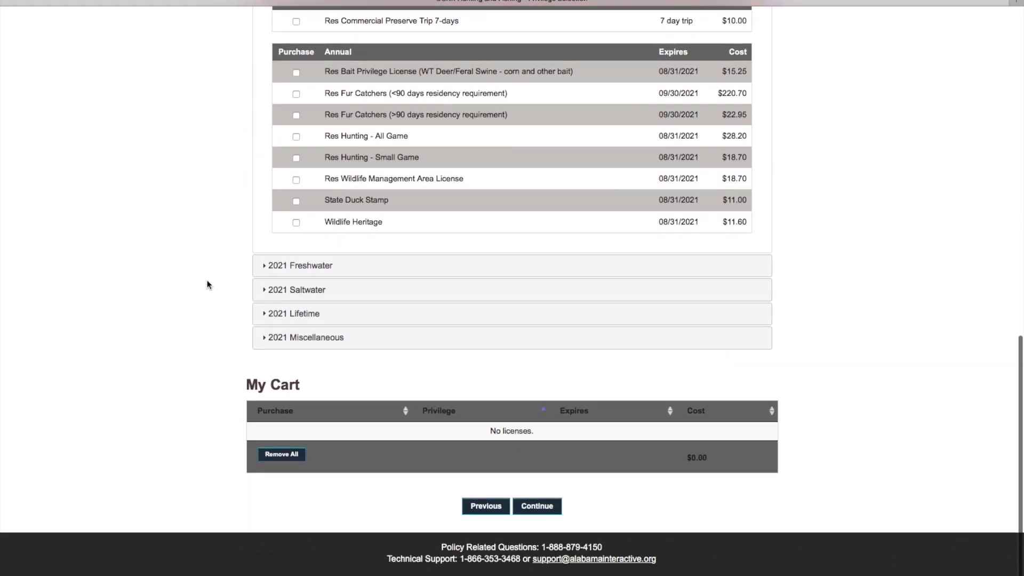
pyautogui.click(269, 270)
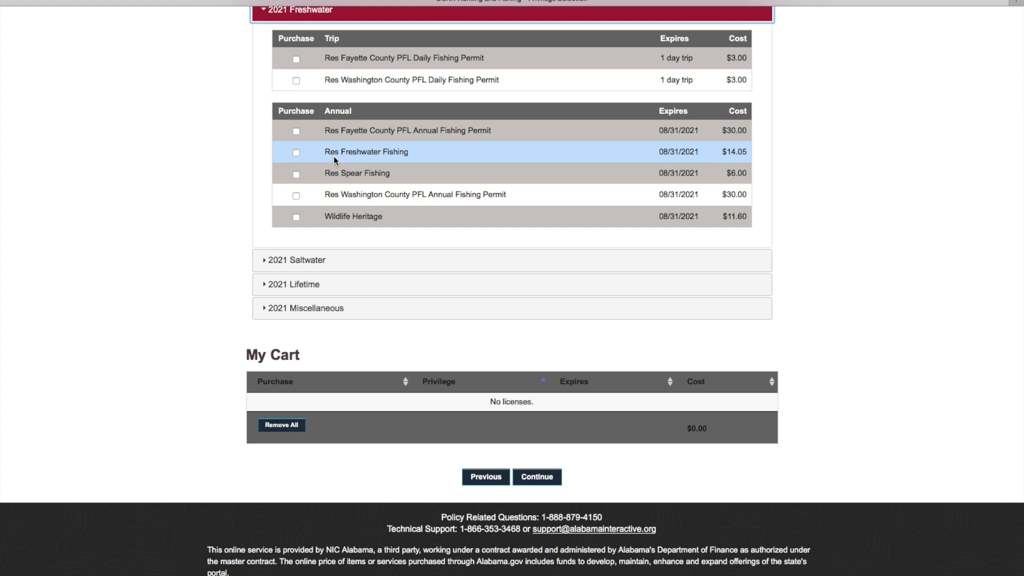
pyautogui.moveTo(334, 157)
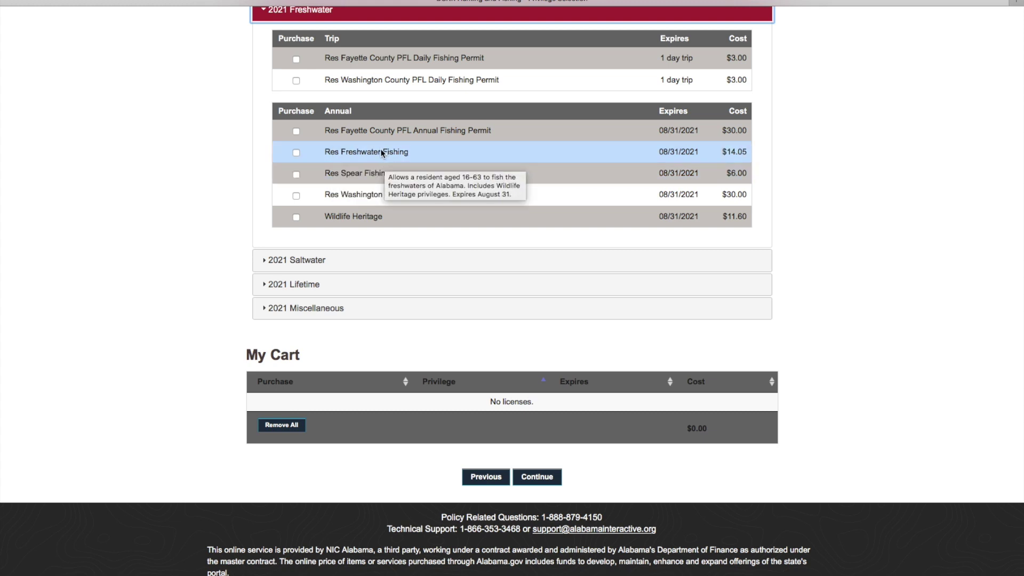
pyautogui.click(296, 153)
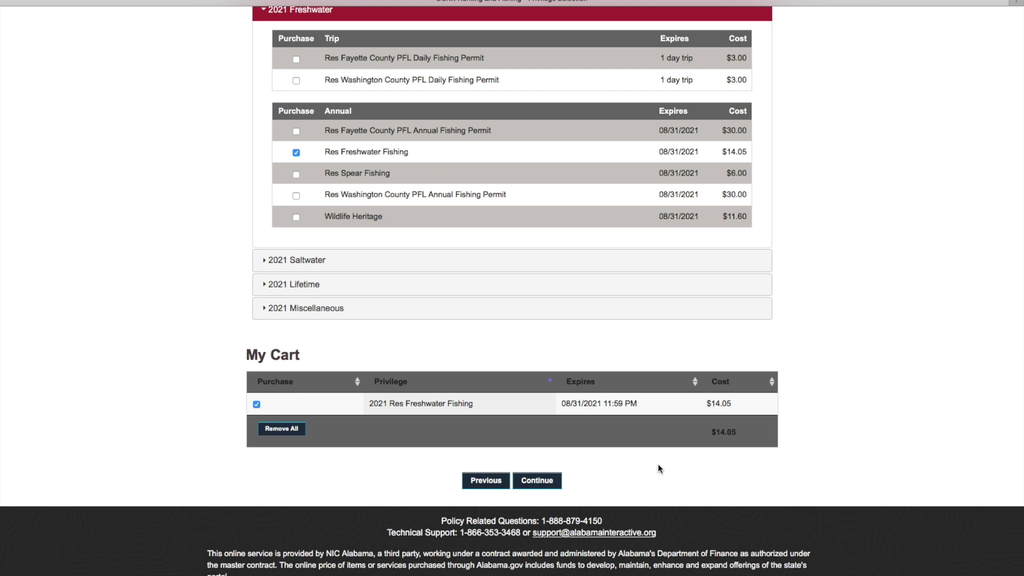
pyautogui.click(544, 482)
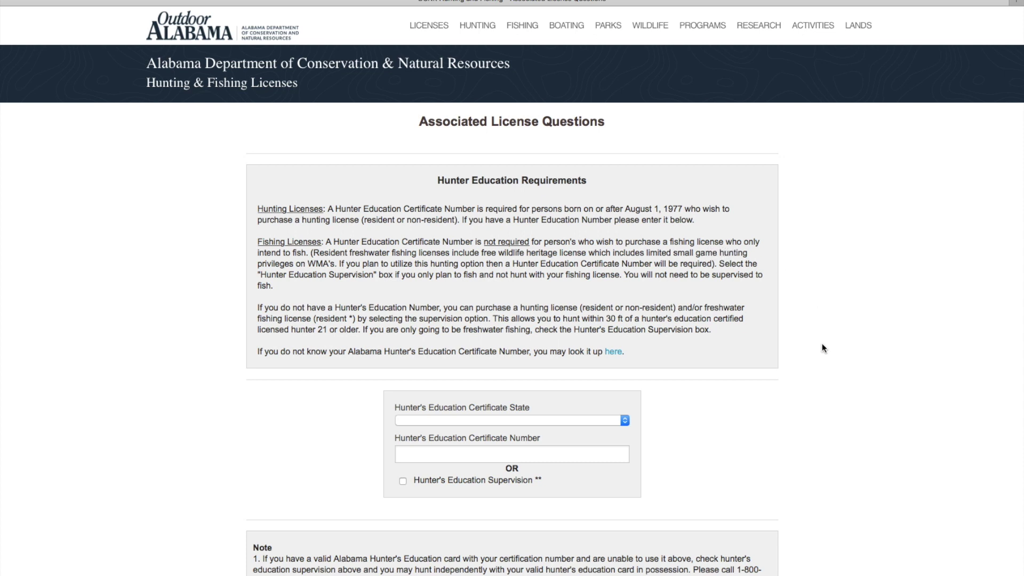
# Step: Select Hunter's Education Supervision in the associated license questions and continue
pyautogui.scroll(-3, 822, 344)
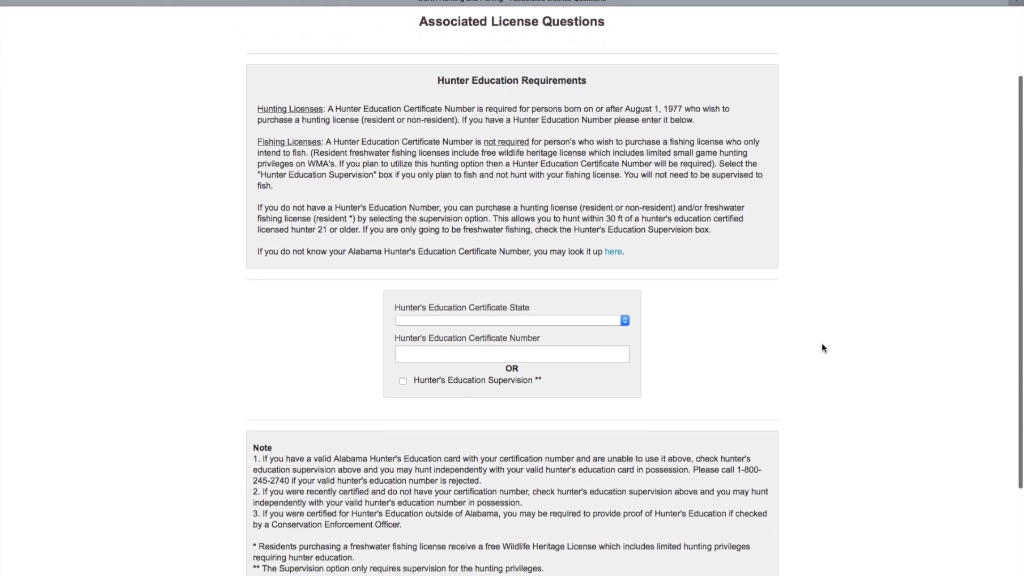
pyautogui.scroll(1, 684, 362)
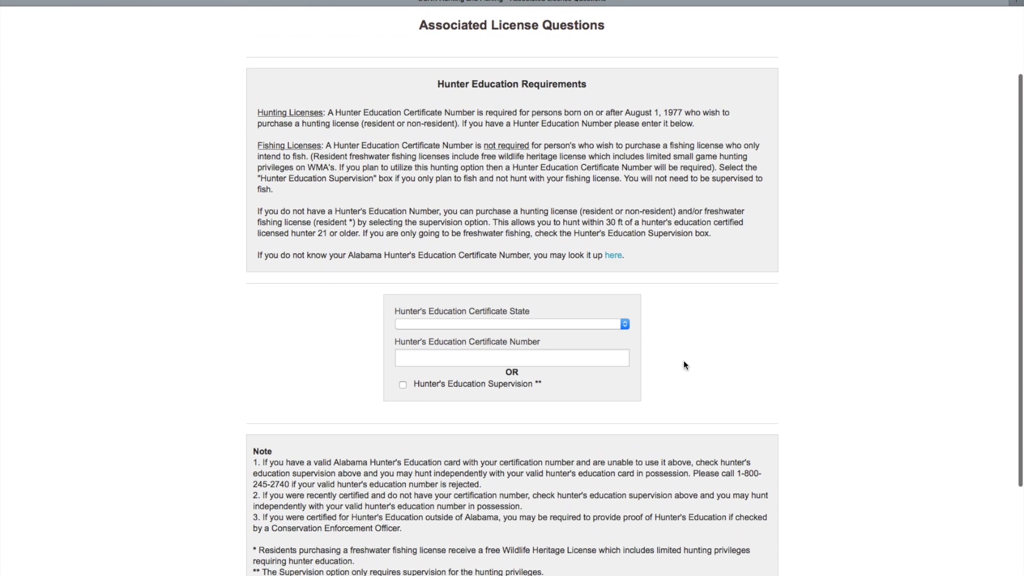
pyautogui.click(404, 385)
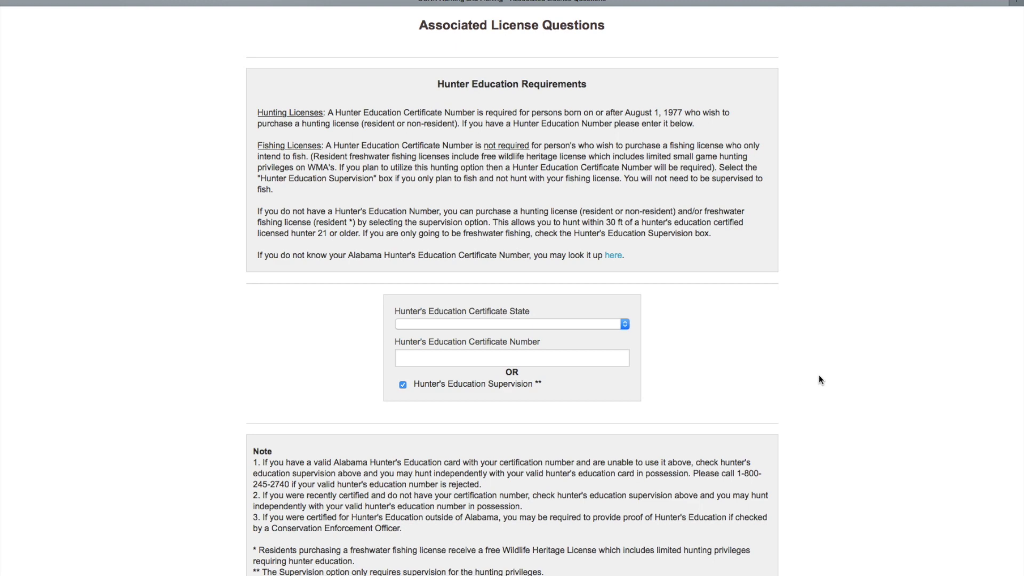
pyautogui.scroll(-5, 819, 375)
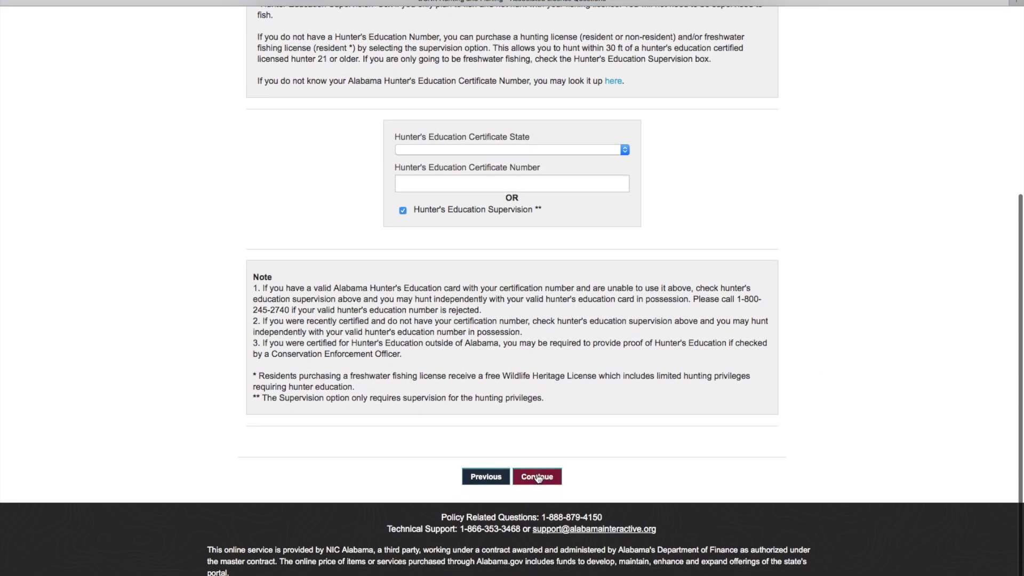
pyautogui.click(537, 478)
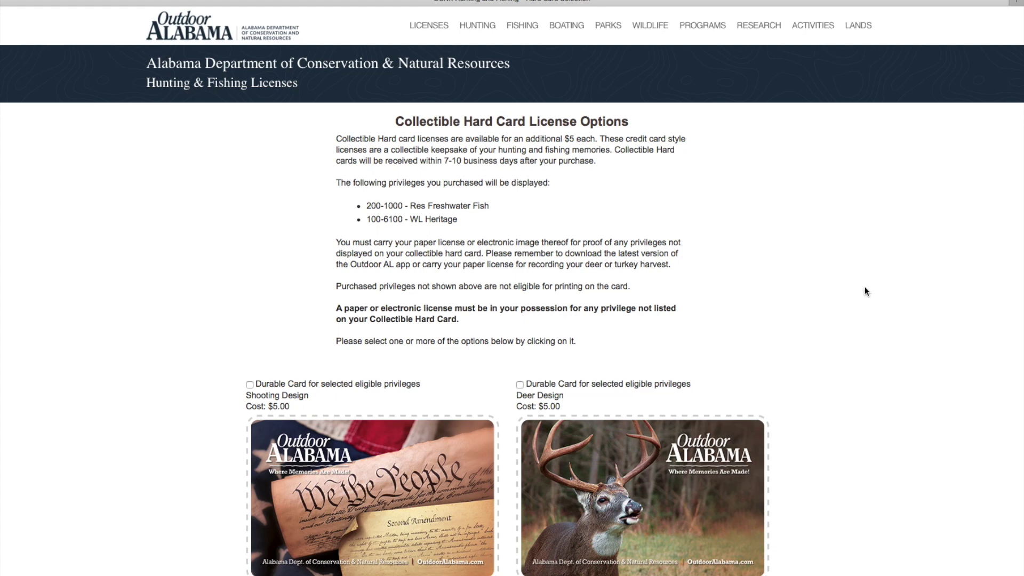
# Step: Look through the collectible hard card designs, select the Fishing Design durable card and continue
pyautogui.scroll(-5, 865, 288)
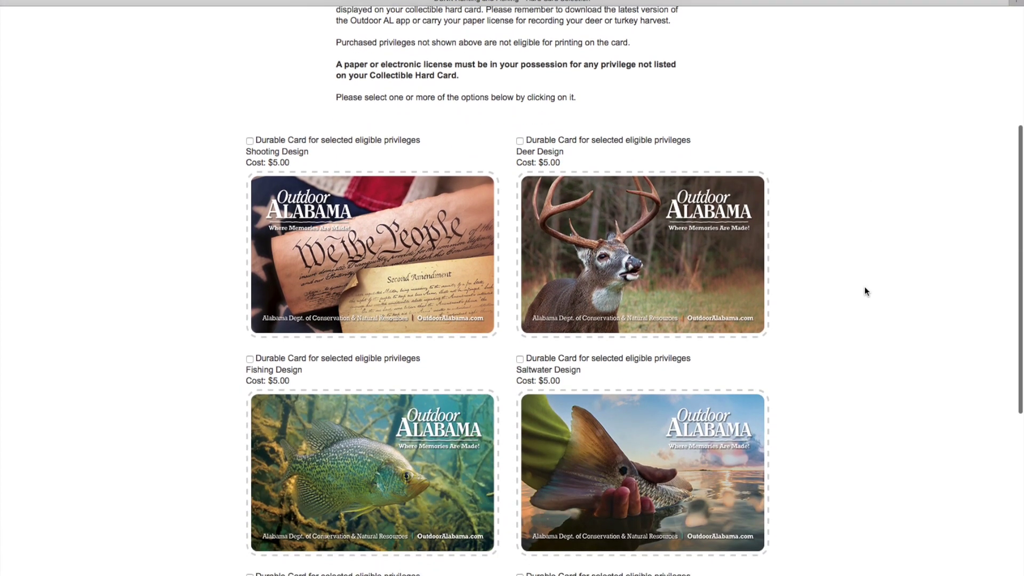
pyautogui.scroll(-8, 865, 291)
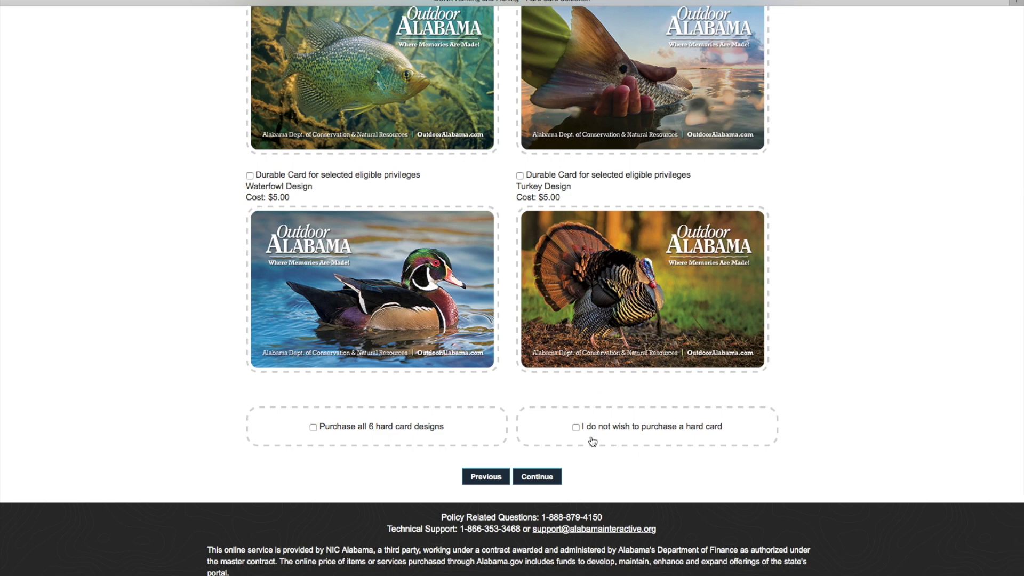
pyautogui.scroll(7, 593, 441)
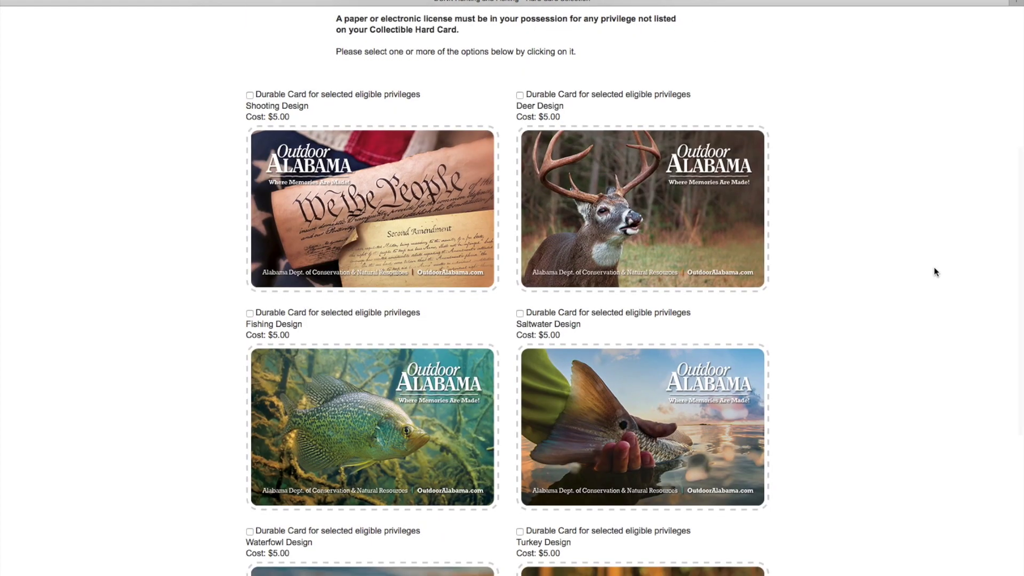
pyautogui.scroll(-3, 934, 272)
pyautogui.scroll(-2, 935, 272)
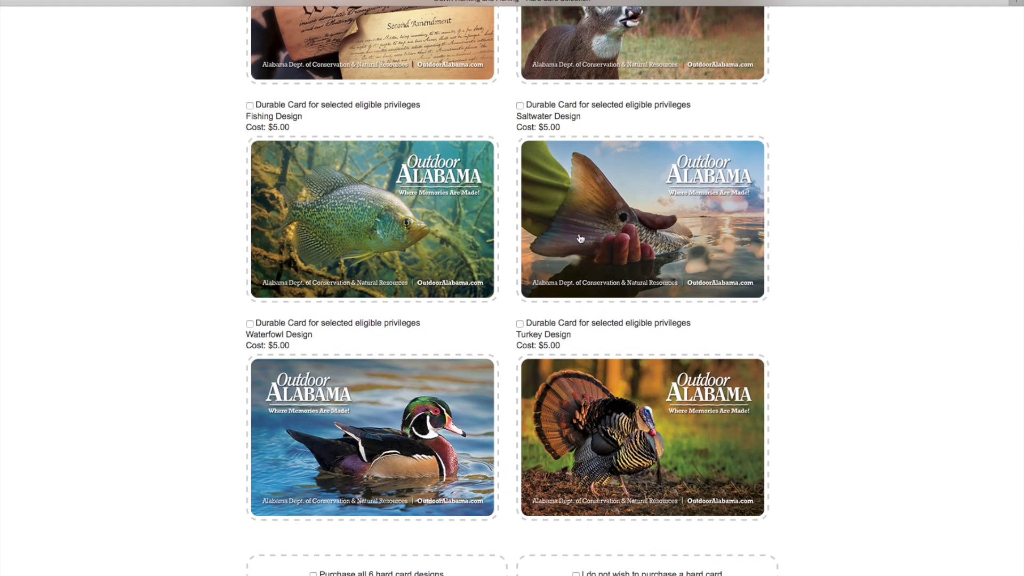
pyautogui.click(349, 215)
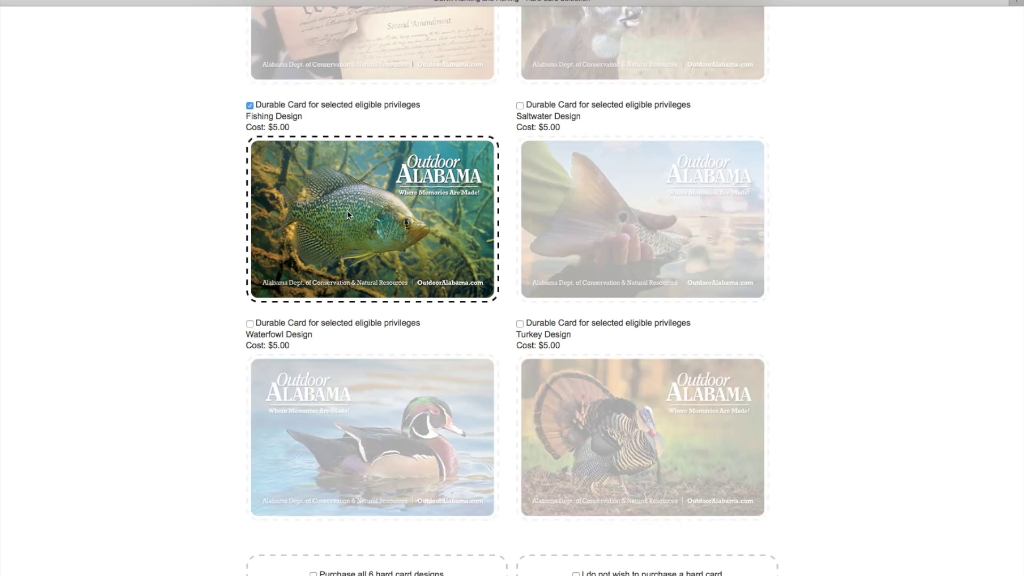
pyautogui.scroll(-4, 956, 316)
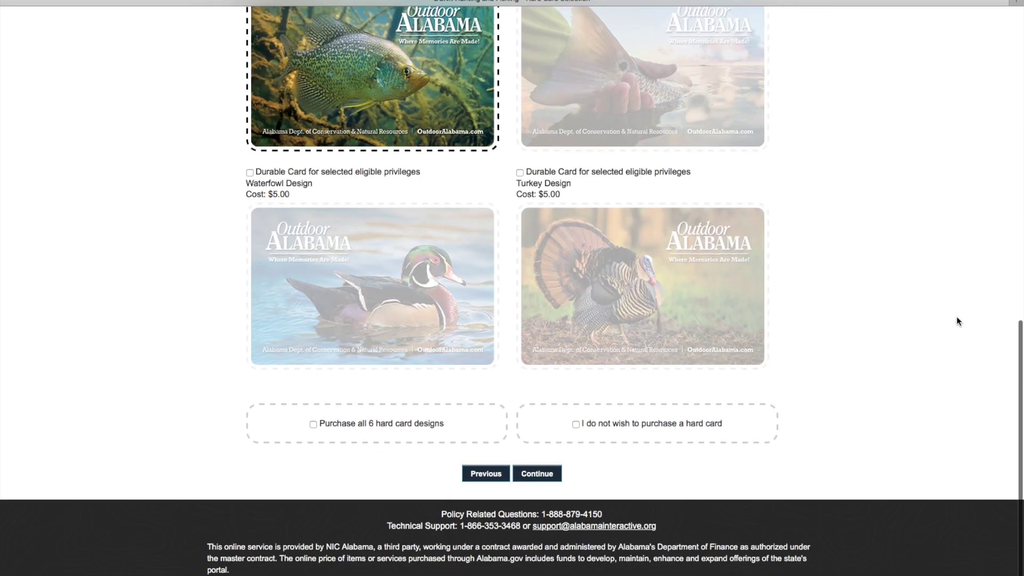
pyautogui.click(553, 484)
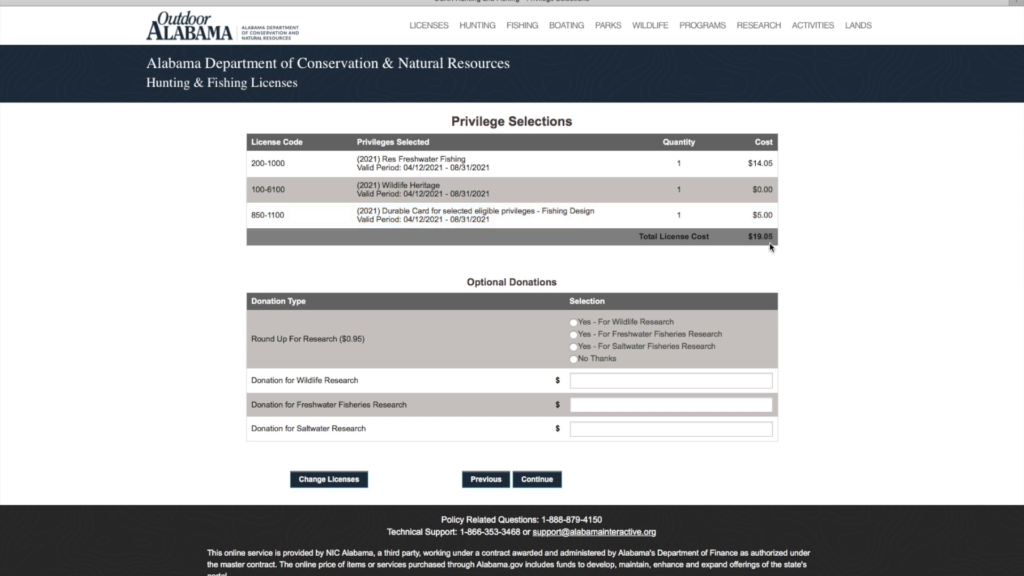
# Step: Choose the round-up donation for Freshwater Fisheries Research and continue to the personal information
pyautogui.scroll(-1, 787, 320)
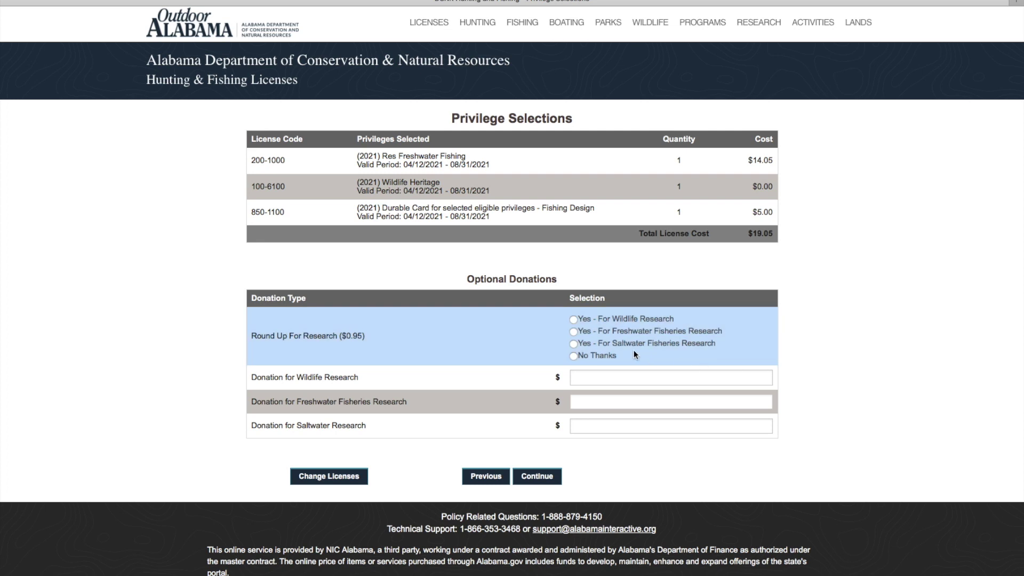
pyautogui.click(574, 331)
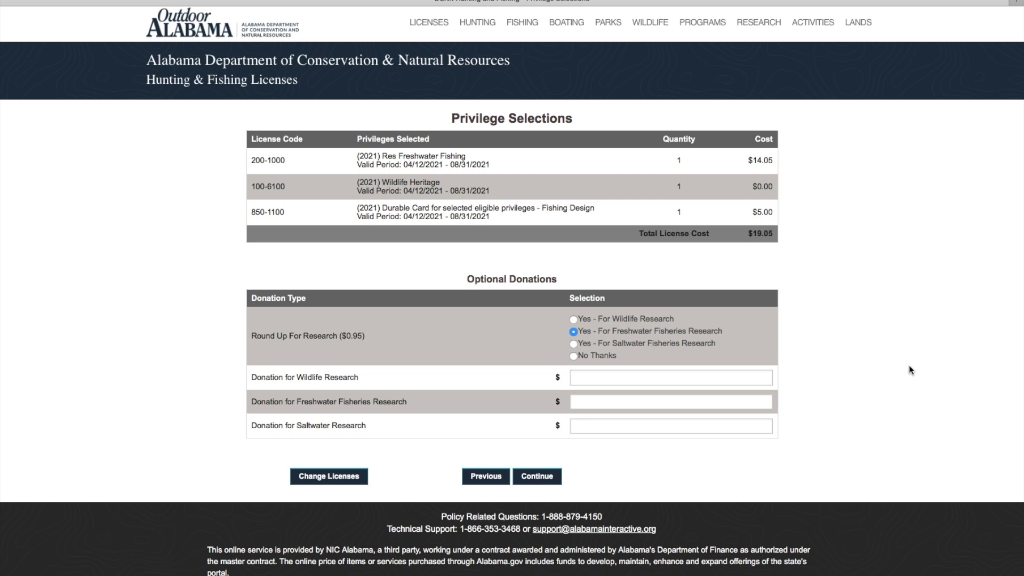
pyautogui.click(547, 480)
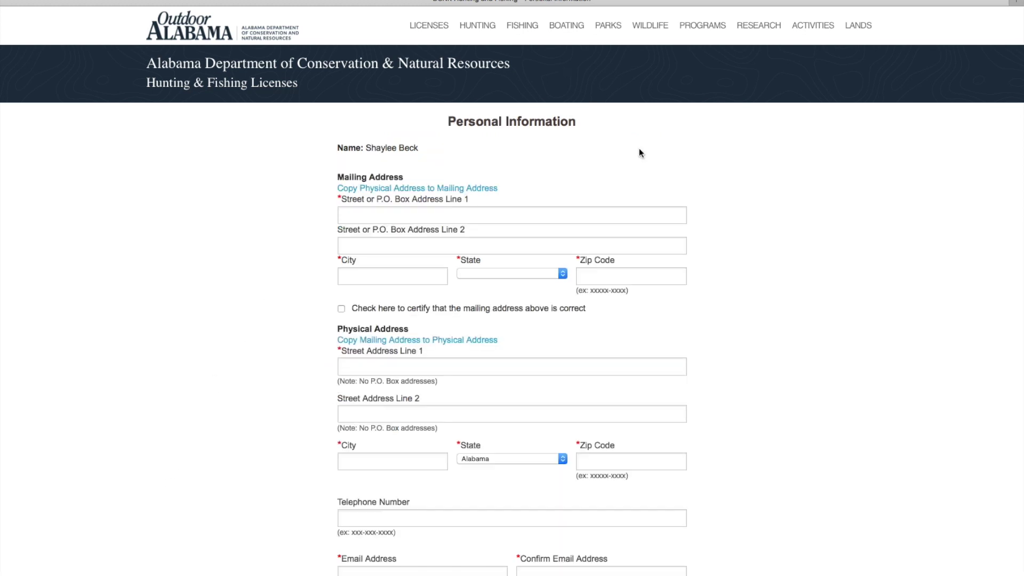
# Step: Begin filling in the licensee's mailing address at the first street address line
pyautogui.rightClick(802, 307)
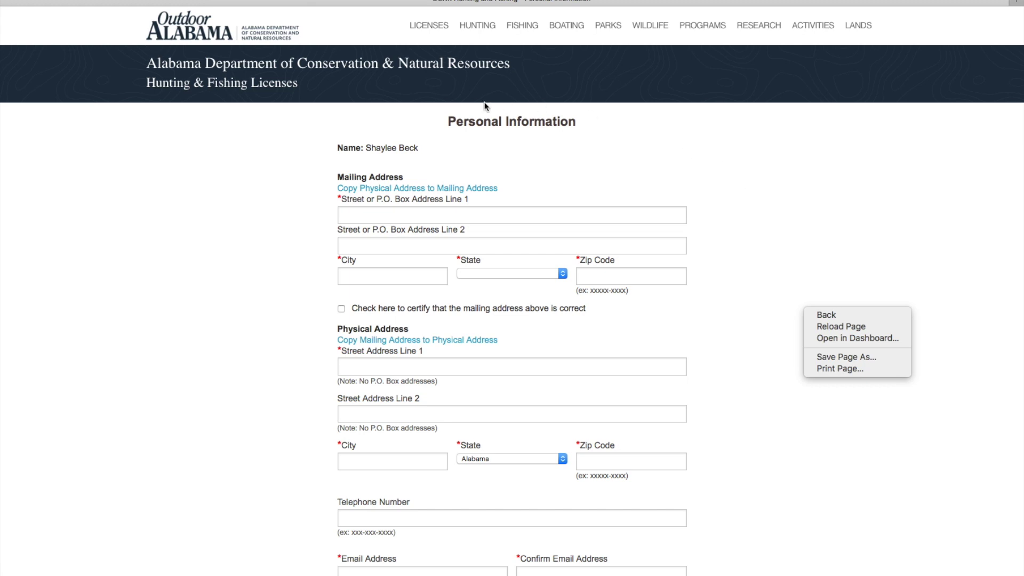
pyautogui.click(719, 271)
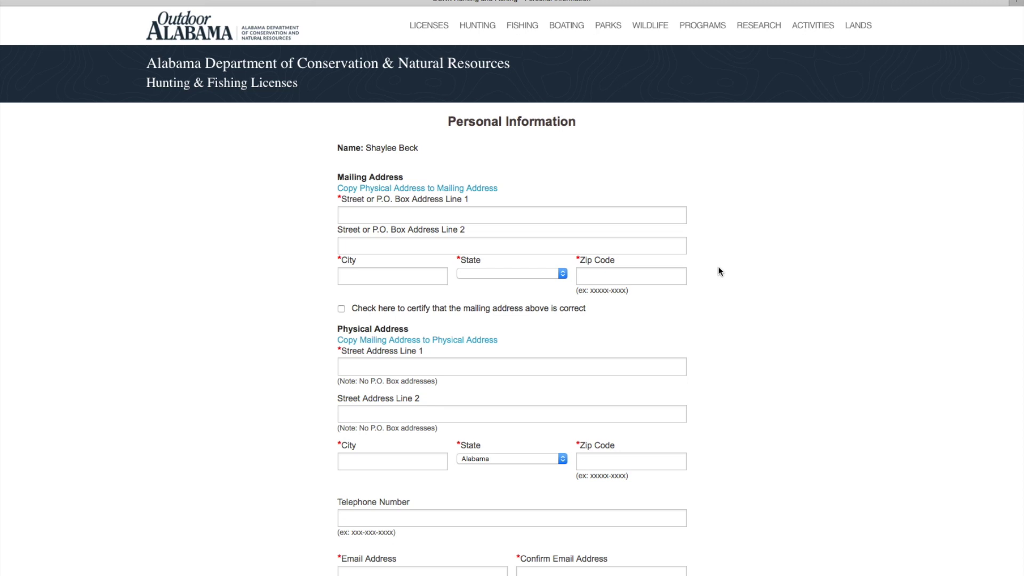
pyautogui.click(584, 214)
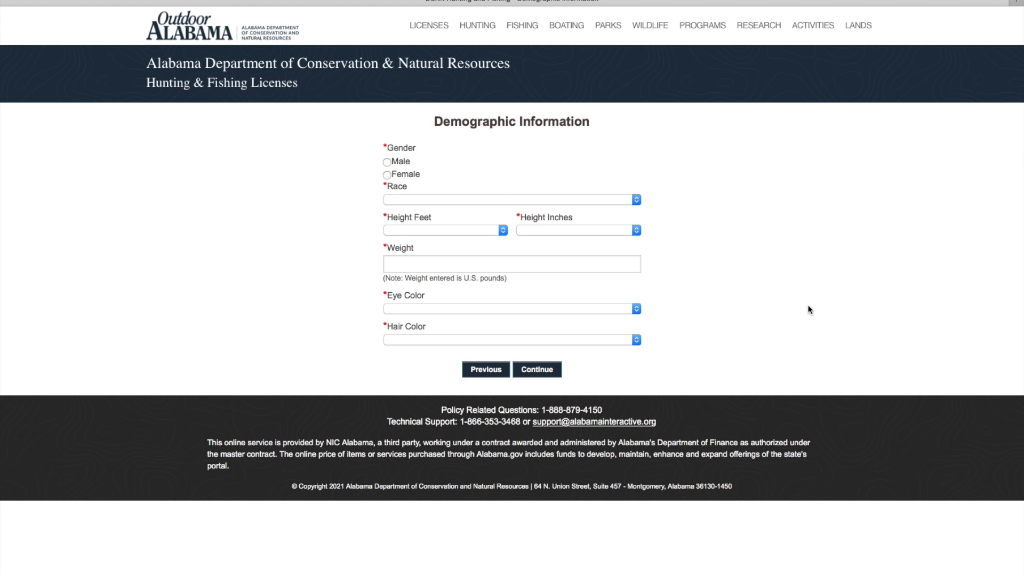
# Step: Fill in the demographics as female, White, not of Hispanic origin, 5 feet 0 inches, 110 pounds, blue eyes and brown hair, and continue
pyautogui.click(388, 177)
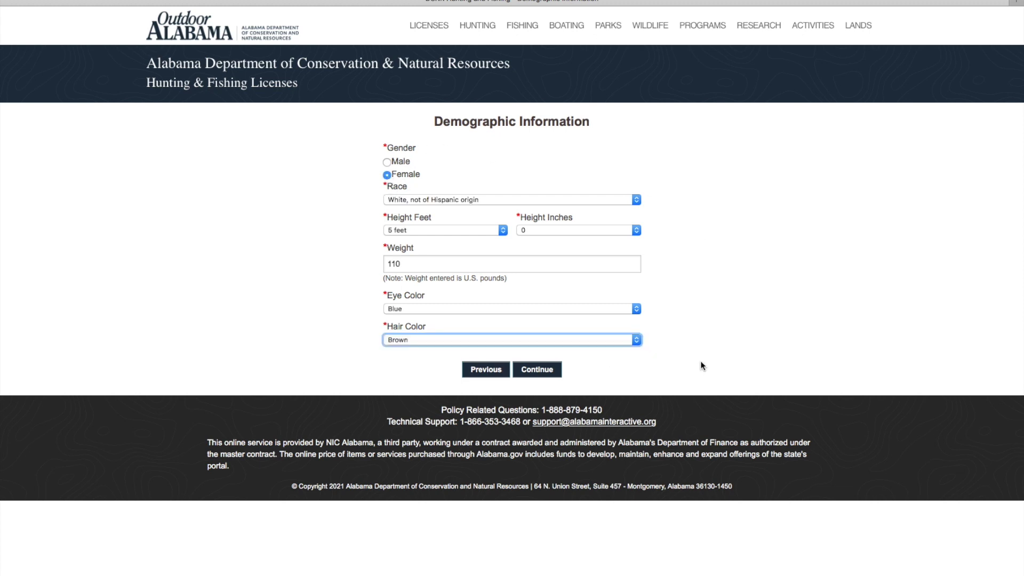
pyautogui.click(551, 371)
# Step: Answer No to hunting migratory birds with Did not hunt for every species, and agree to and submit the residency requirements
pyautogui.click(388, 266)
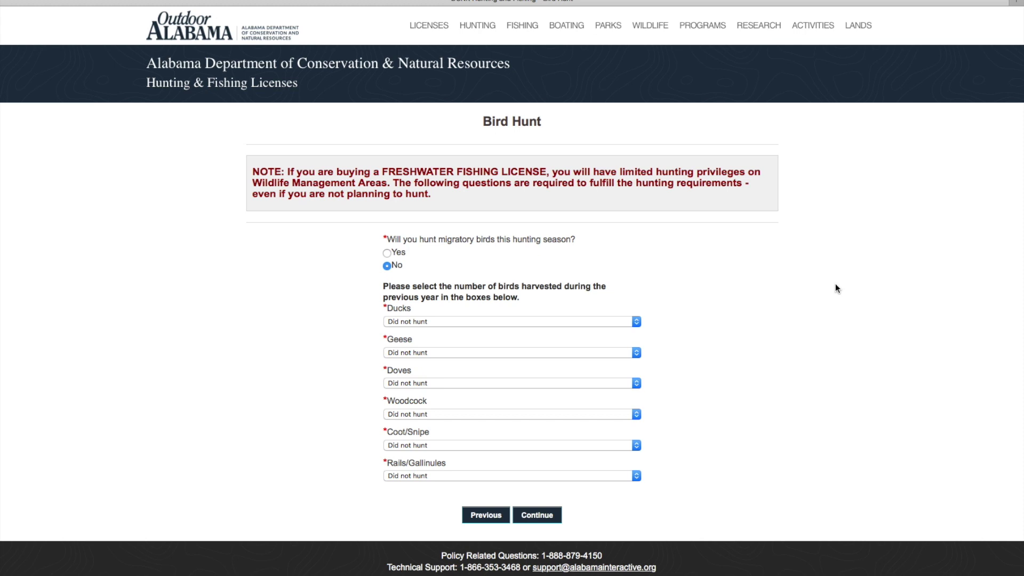
pyautogui.click(550, 516)
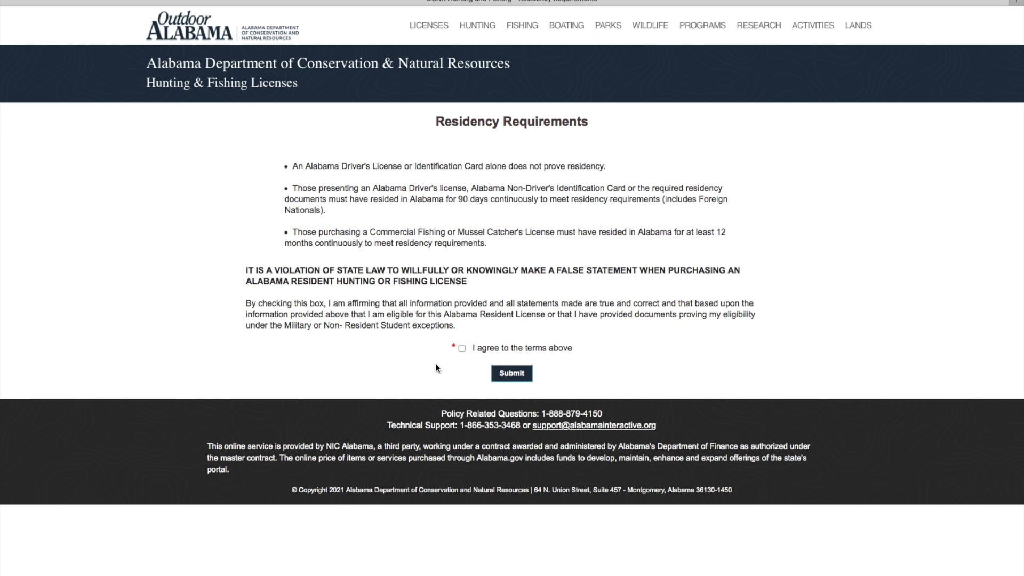
pyautogui.click(462, 349)
pyautogui.click(523, 377)
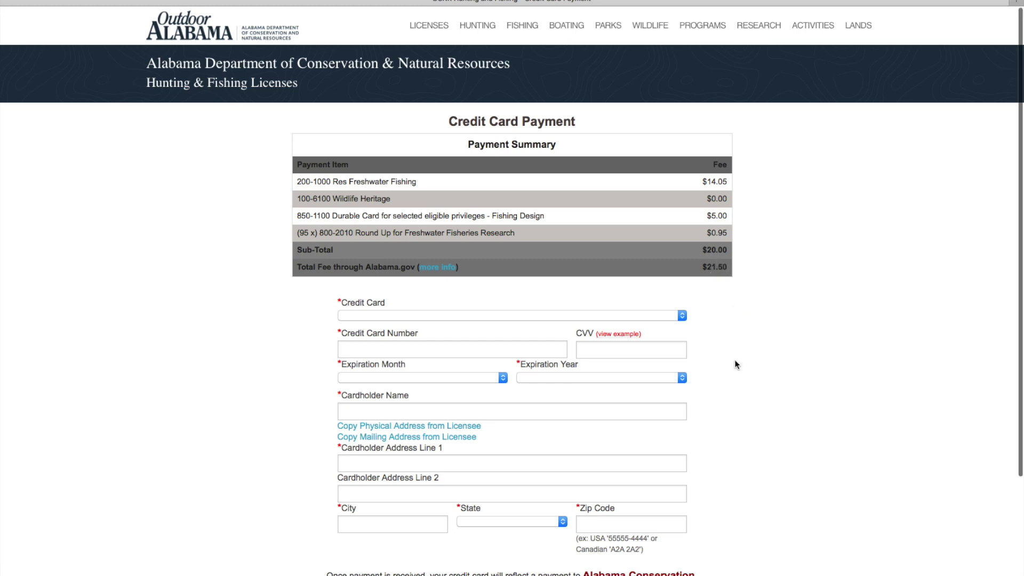
# Step: Pay for the license by credit card and view the receipt page
pyautogui.scroll(-2, 735, 361)
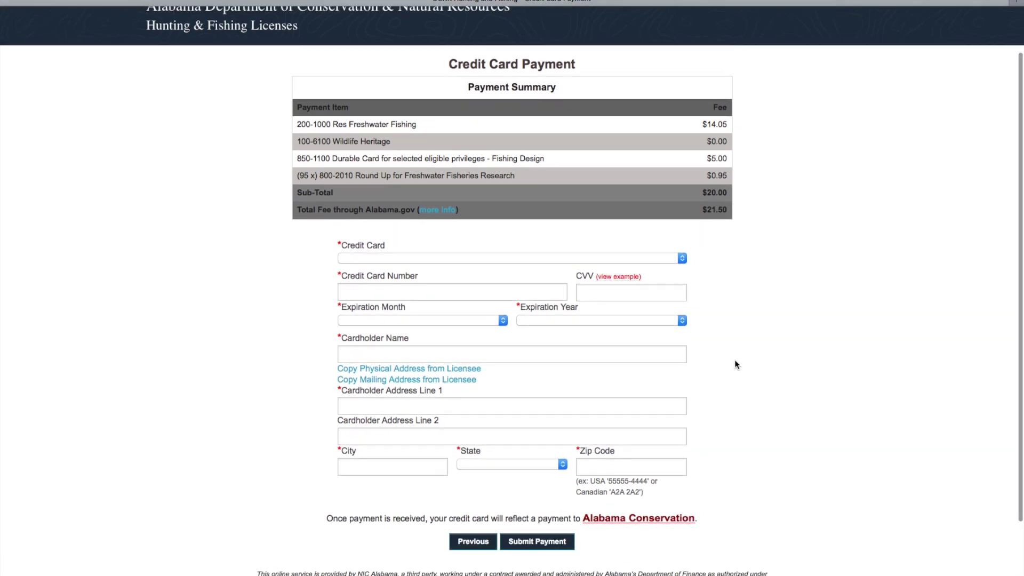
pyautogui.click(438, 258)
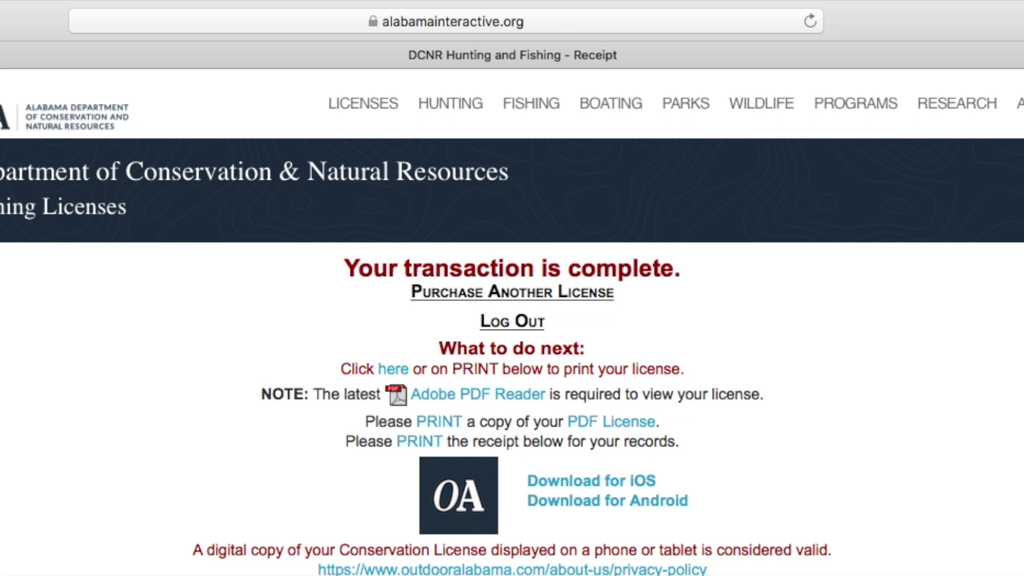
pyautogui.scroll(-3, 862, 332)
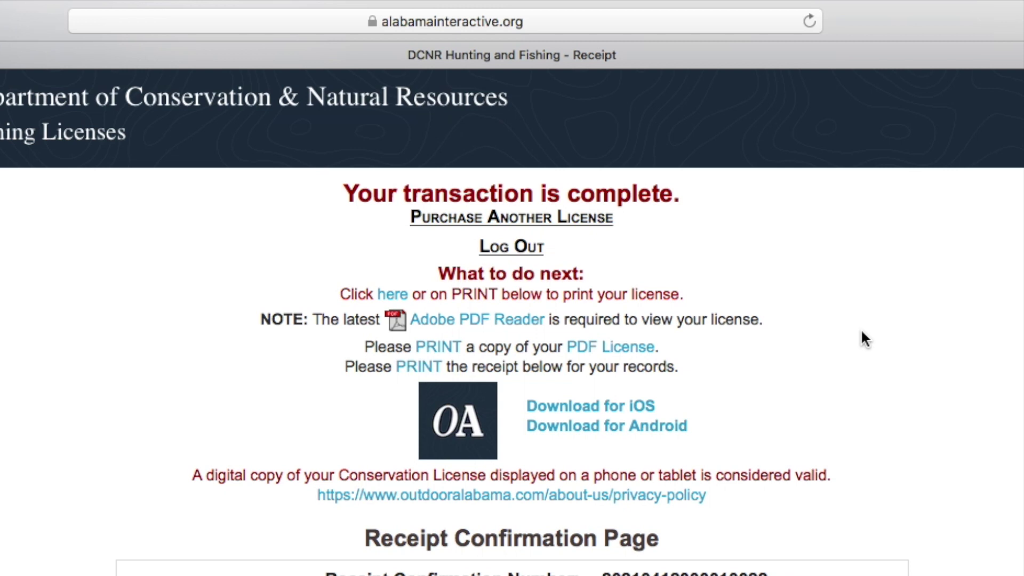
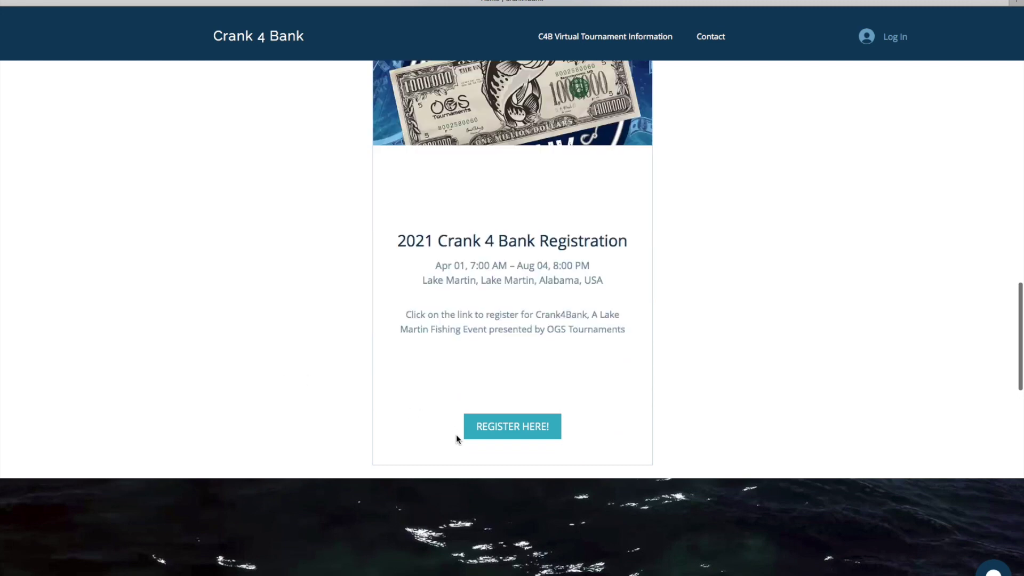
# Step: Open the 2021 Crank 4 Bank registration page and review the tournament dates, description, ticket options and help lines
pyautogui.click(504, 435)
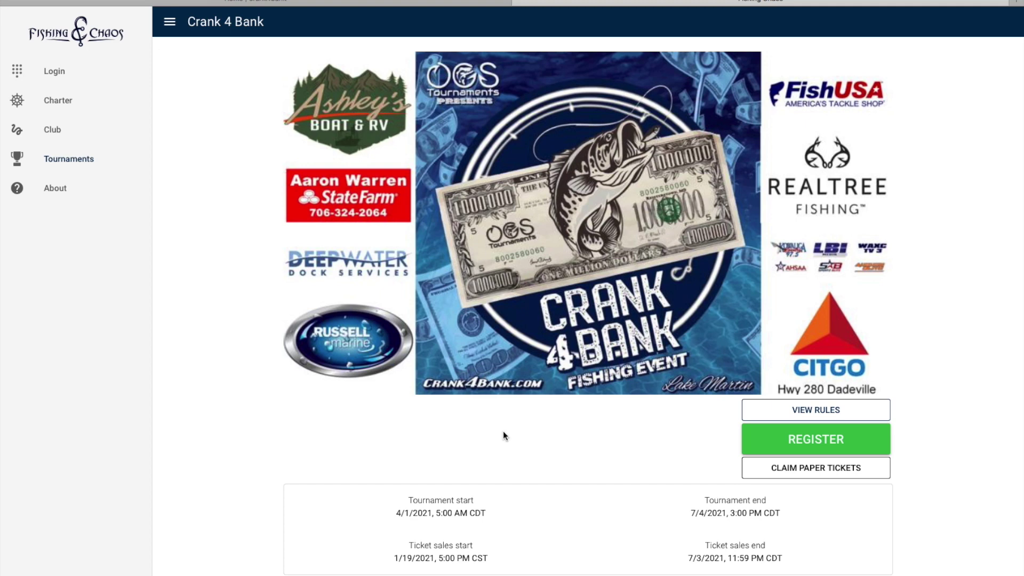
pyautogui.scroll(-3, 503, 431)
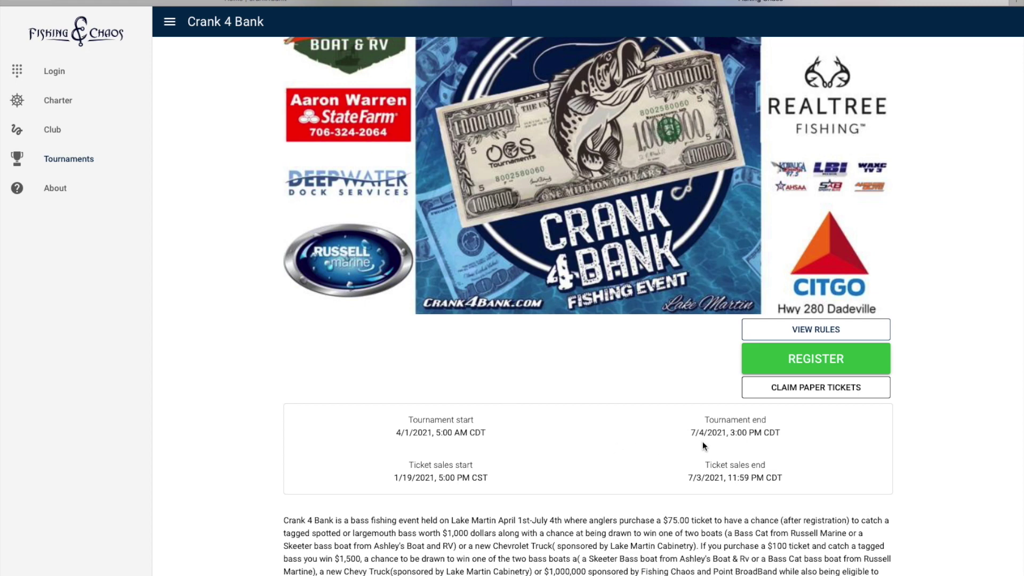
pyautogui.scroll(-4, 967, 521)
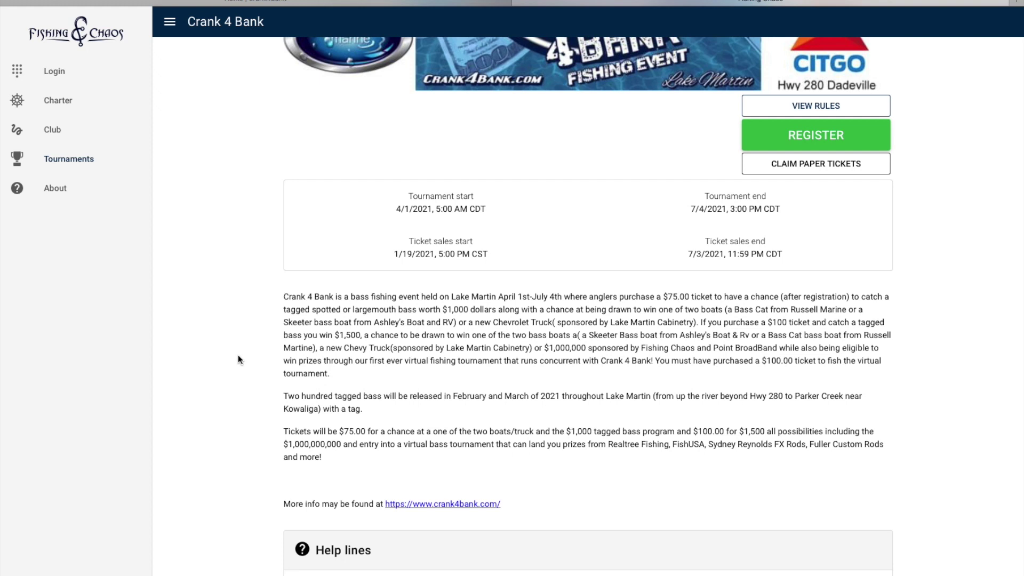
pyautogui.scroll(-1, 952, 209)
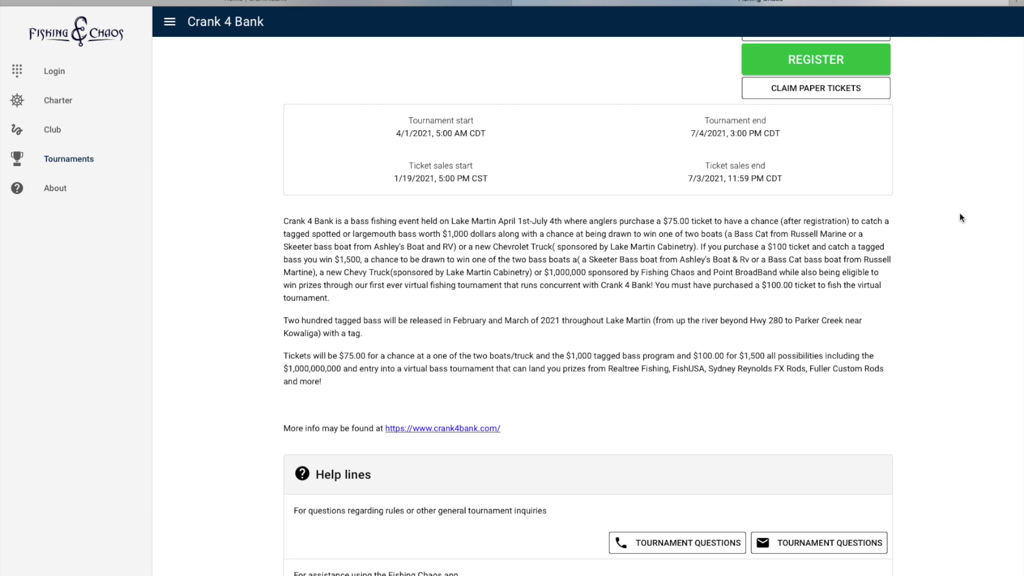
pyautogui.scroll(-2, 961, 218)
pyautogui.scroll(6, 960, 218)
pyautogui.scroll(2, 960, 217)
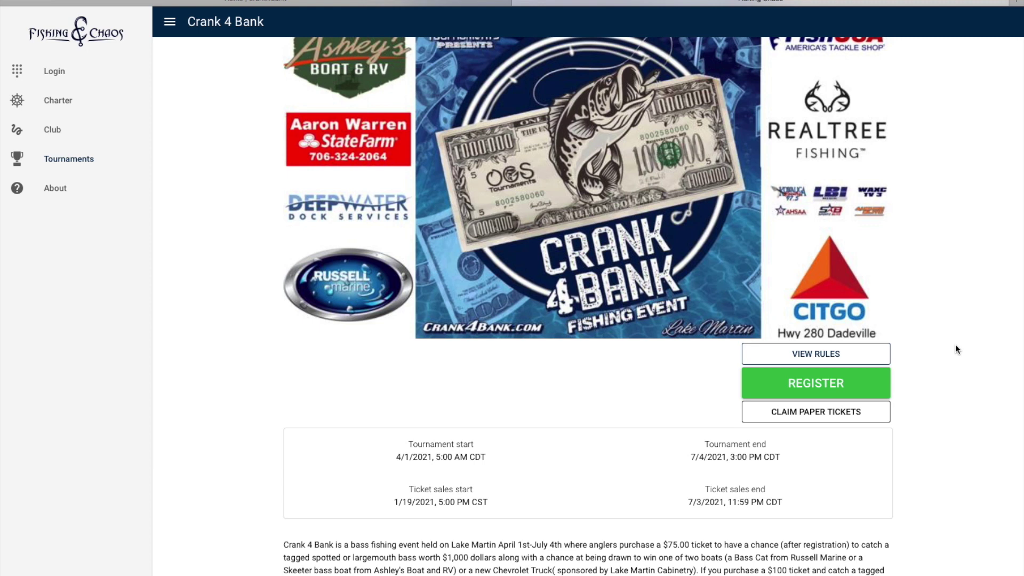
# Step: Start registering for the tournament and create a new Fishing Chaos account with the angler's first name, last name, email and password
pyautogui.click(832, 395)
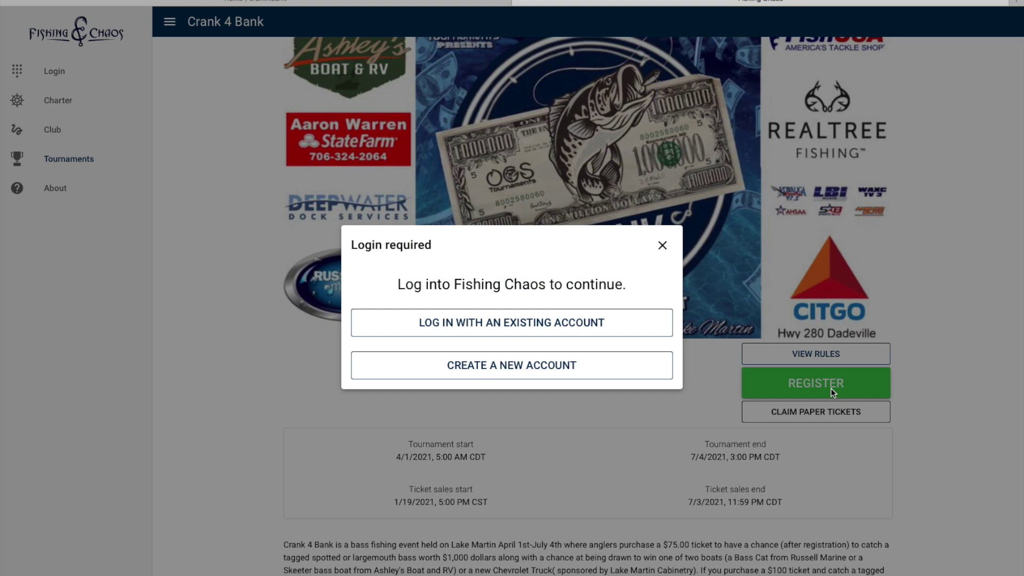
pyautogui.click(504, 372)
pyautogui.click(451, 220)
pyautogui.write('Shaylee')
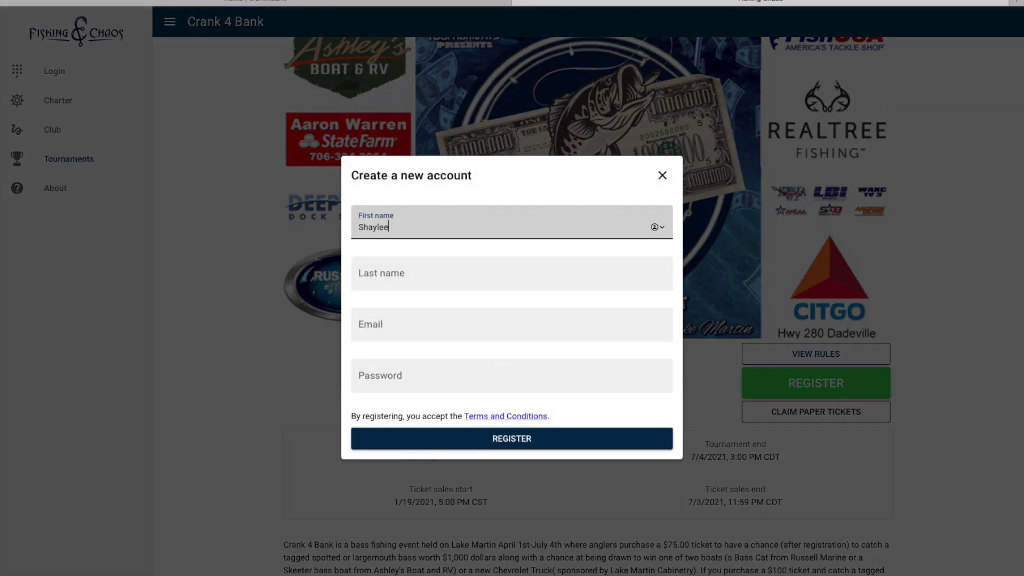
pyautogui.click(412, 256)
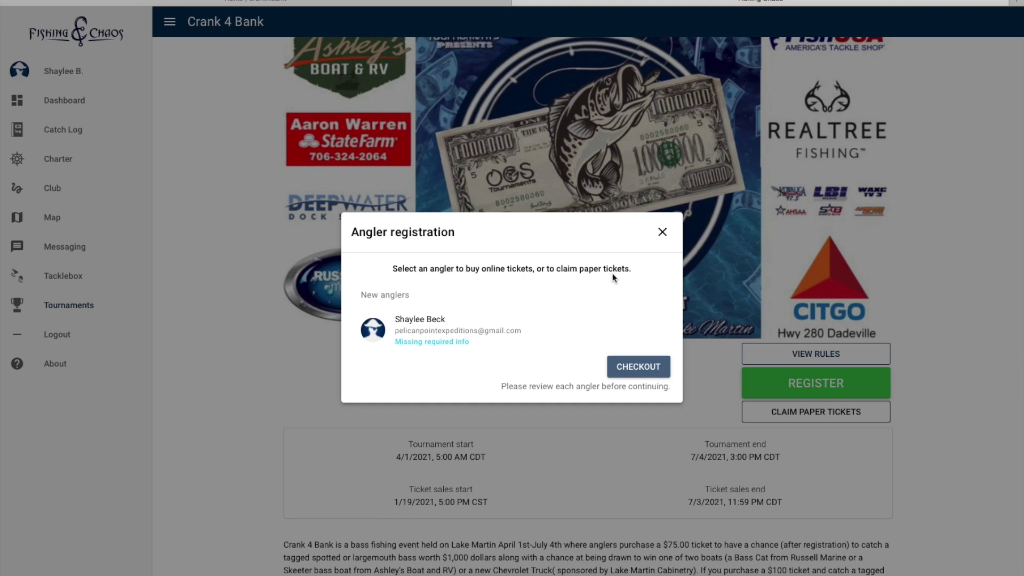
# Step: Complete the new angler's missing required information, including phone number, mailing address and rules, and continue to the ticket selection
pyautogui.click(430, 327)
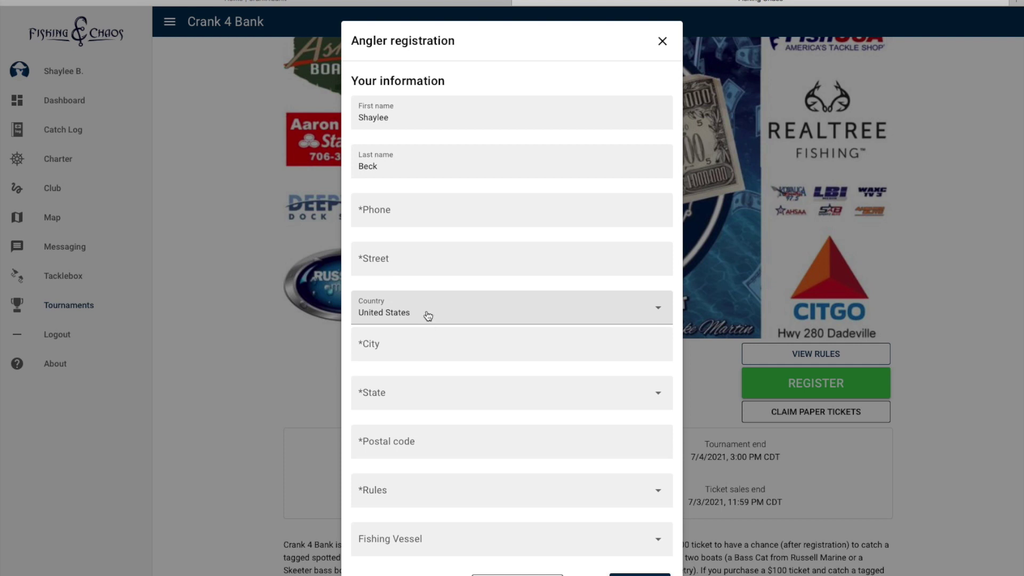
pyautogui.click(402, 209)
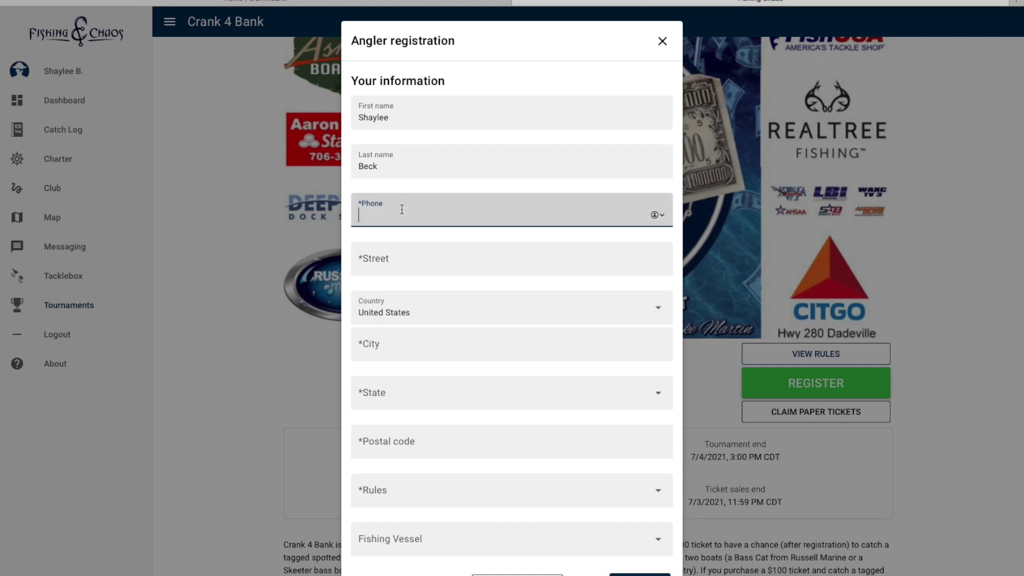
pyautogui.click(643, 575)
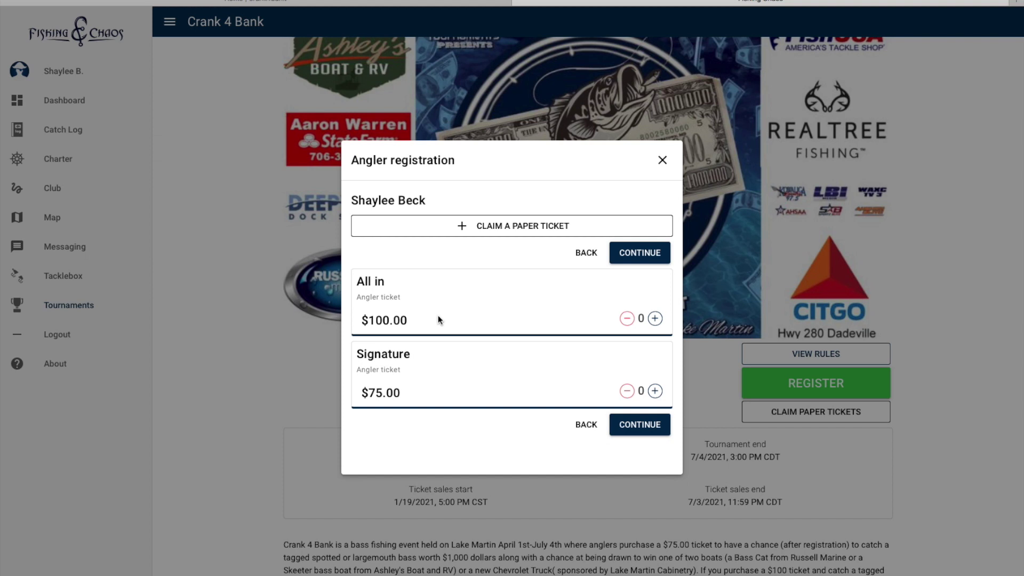
# Step: Add one $100.00 All in angler ticket and check out with No thanks for the subscription
pyautogui.click(656, 319)
pyautogui.click(646, 430)
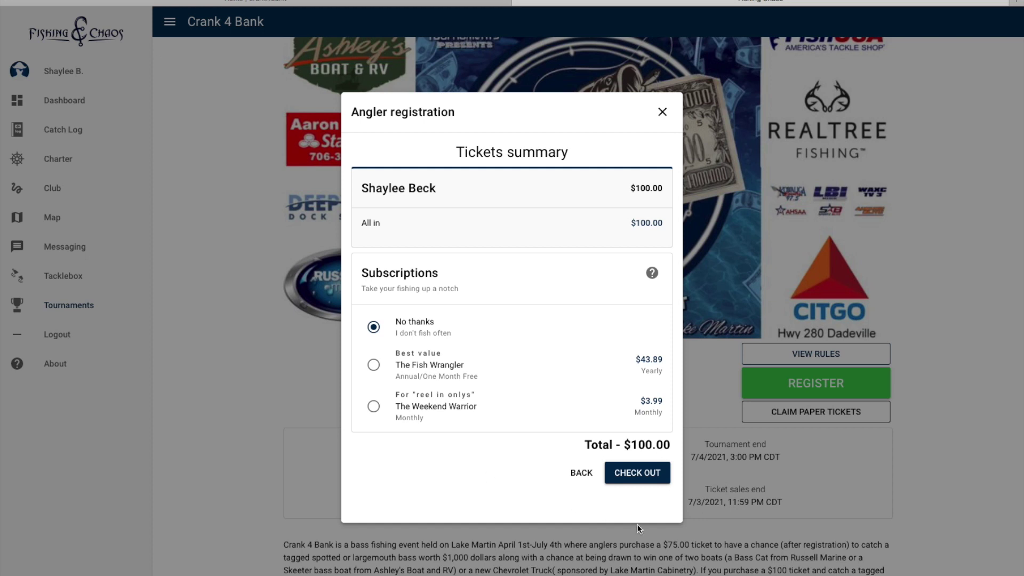
pyautogui.click(642, 475)
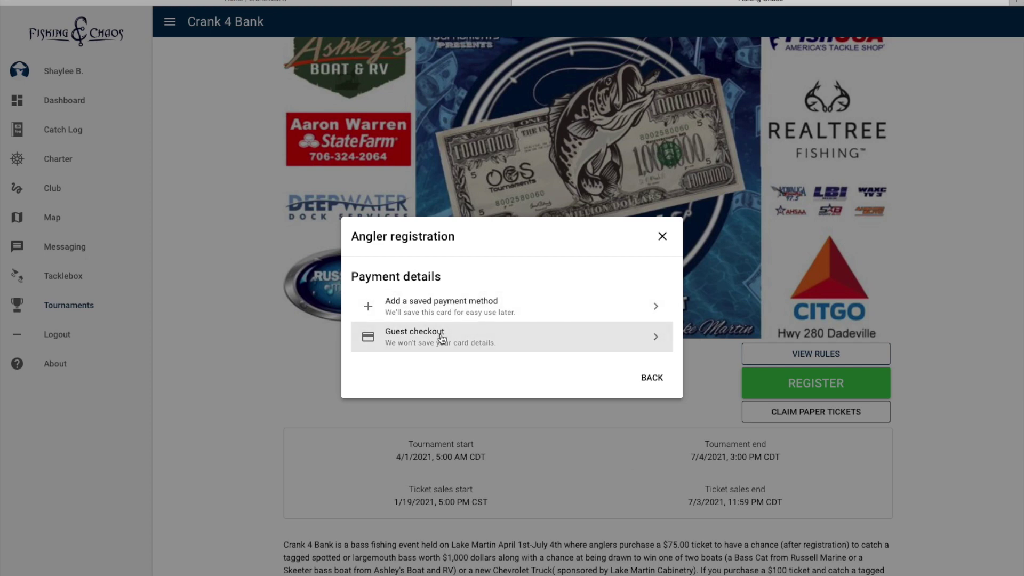
# Step: Add a saved payment method with the card number, expiry date and security code, and pay for the ticket
pyautogui.click(441, 315)
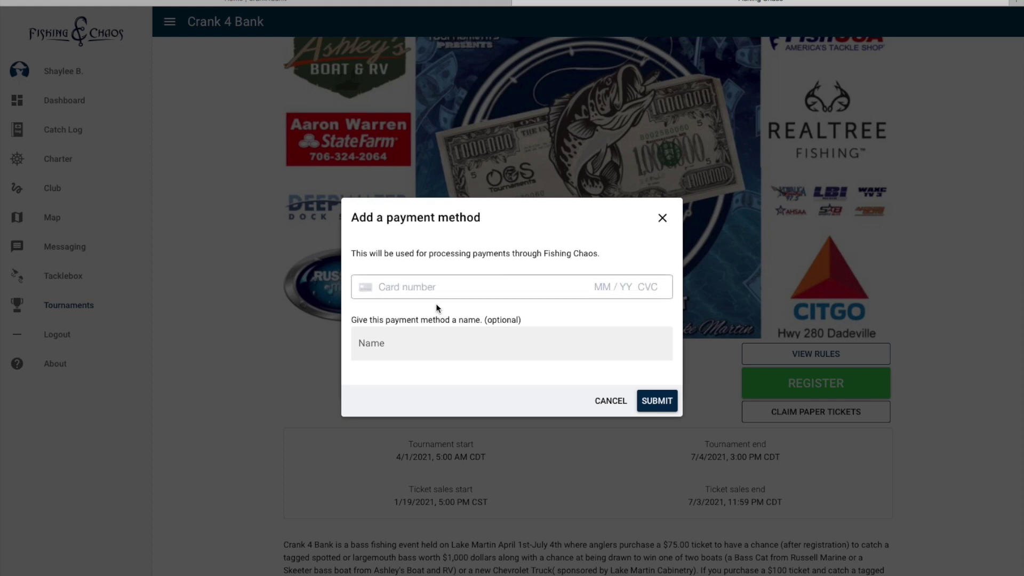
pyautogui.click(658, 401)
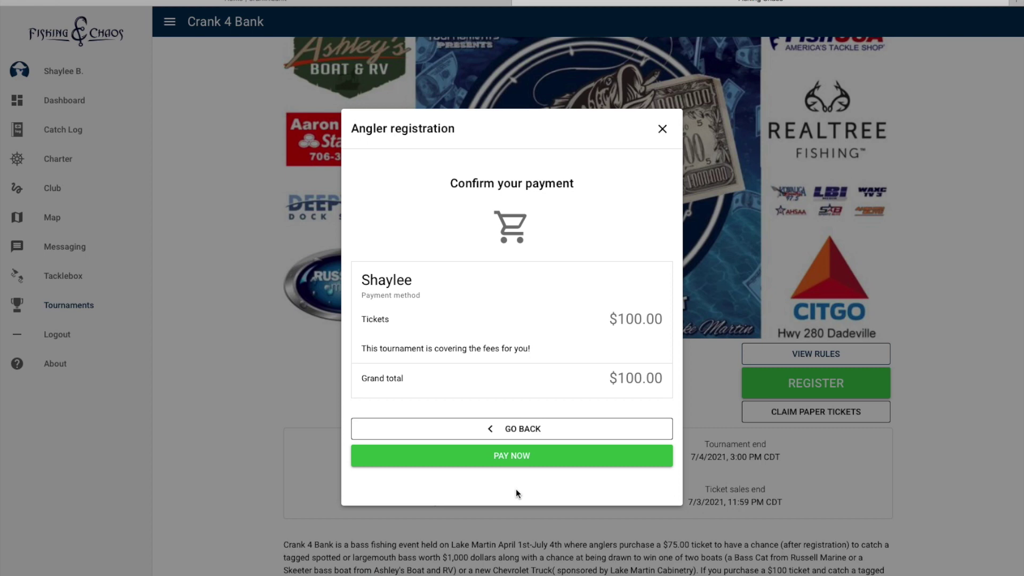
pyautogui.click(514, 462)
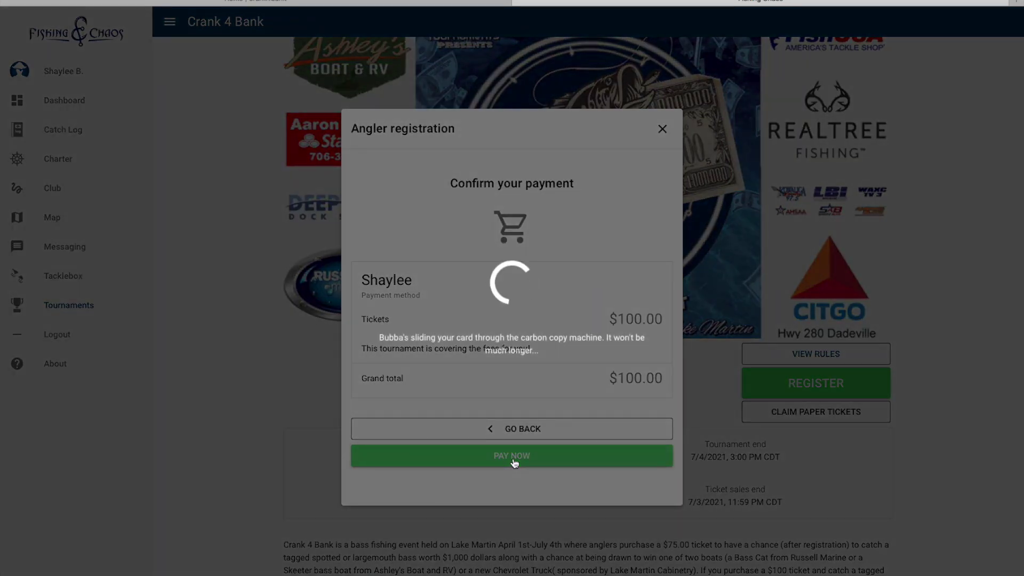